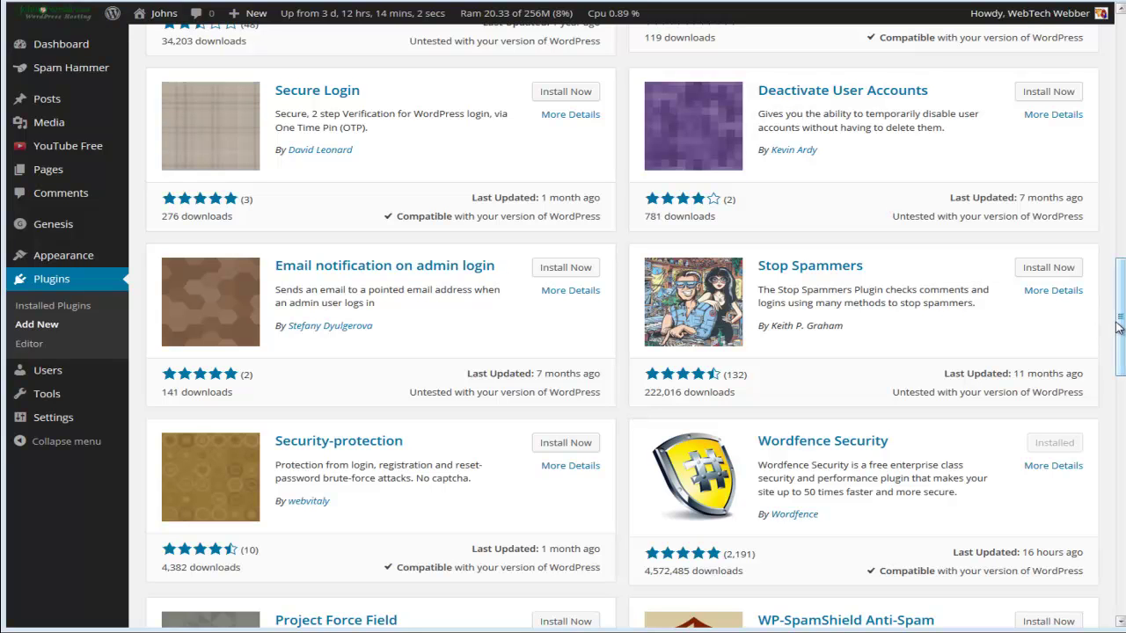
# Search the plugin directory for "stop spammer".
pyautogui.moveTo(1119, 323); pyautogui.dragTo(1098, 59)
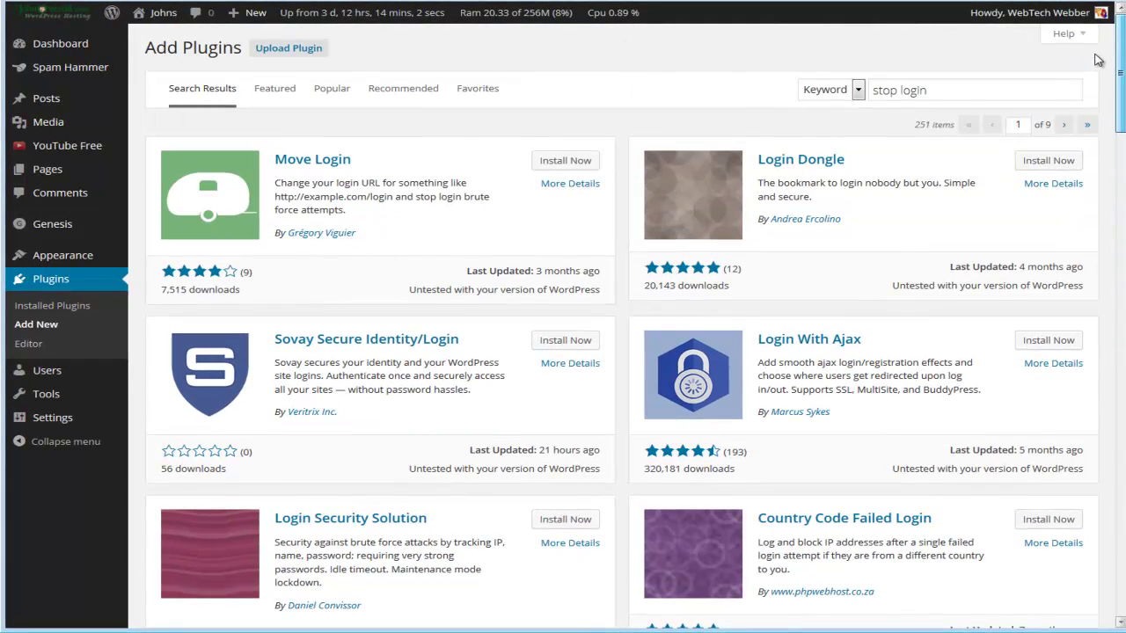
pyautogui.doubleClick(904, 90)
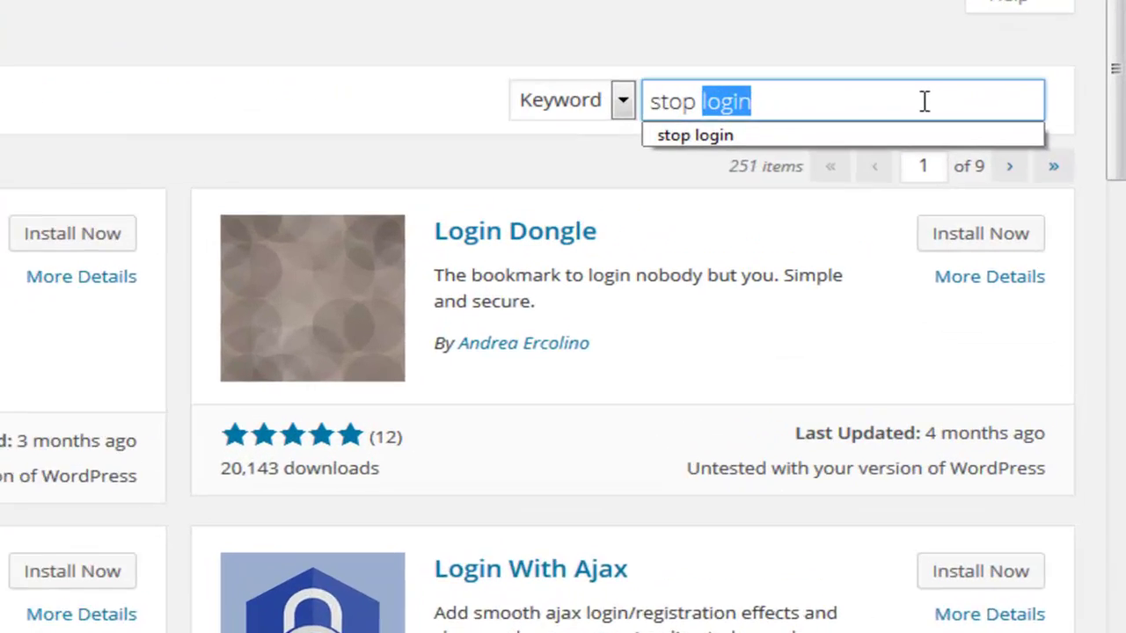
pyautogui.write('spammer')
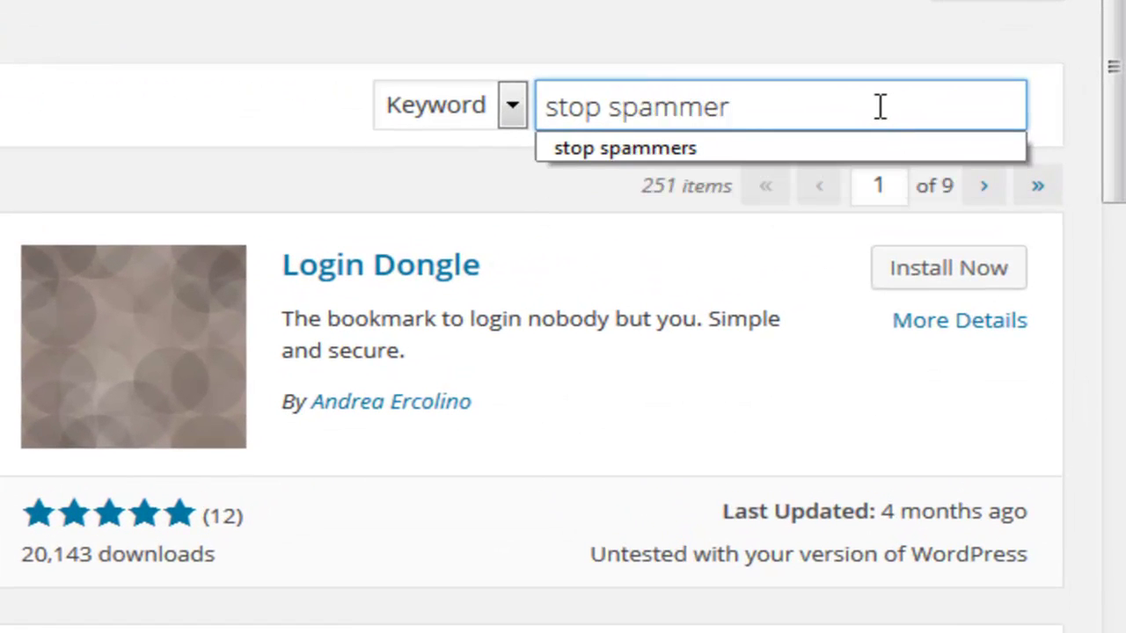
pyautogui.press('Escape')
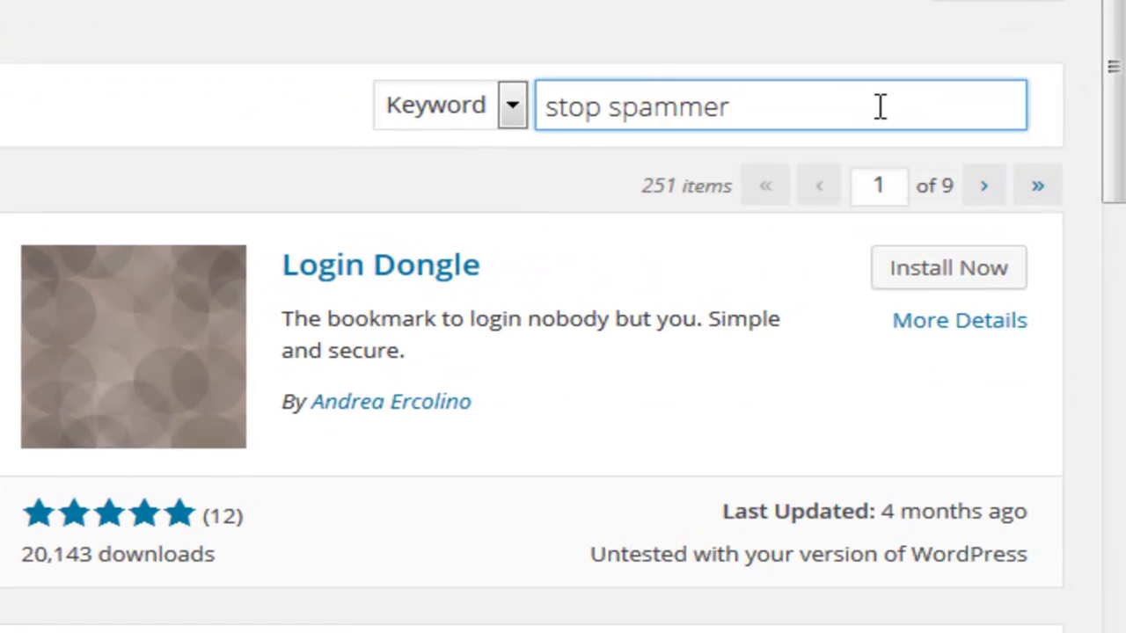
pyautogui.press('Return')
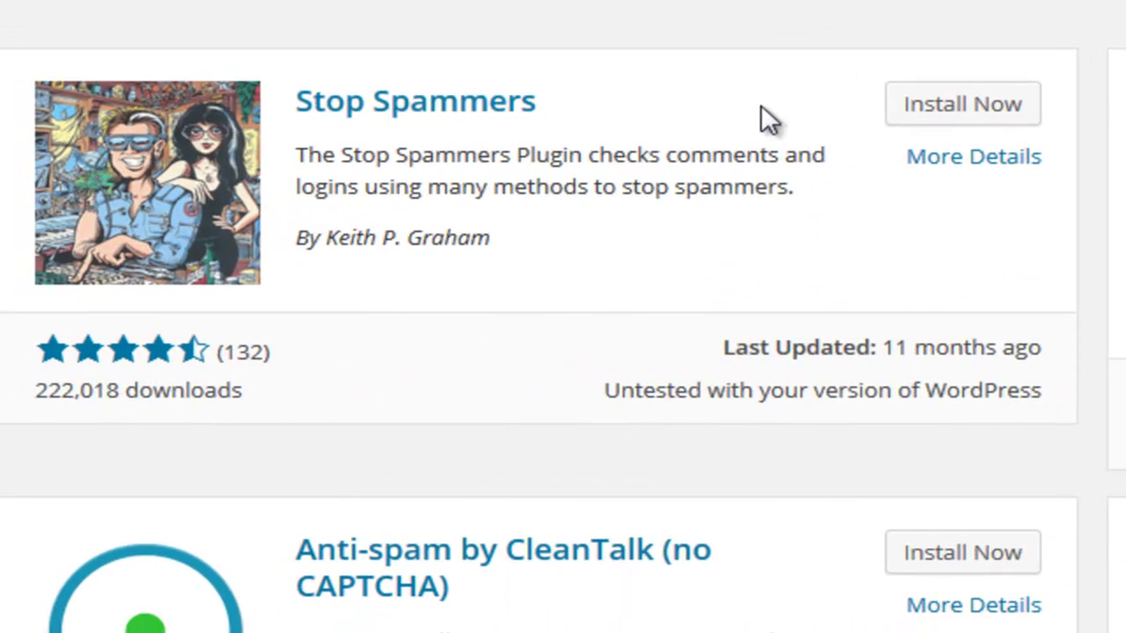
# Install the Stop Spammers plugin and activate it.
pyautogui.rightClick(986, 115)
pyautogui.click(988, 120)
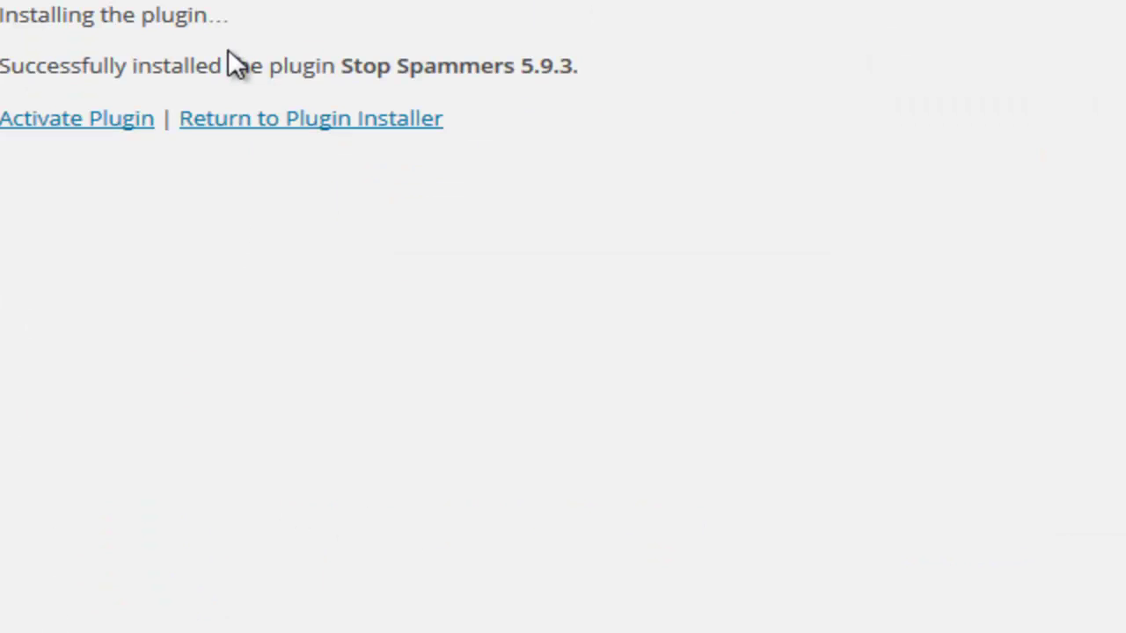
pyautogui.click(115, 127)
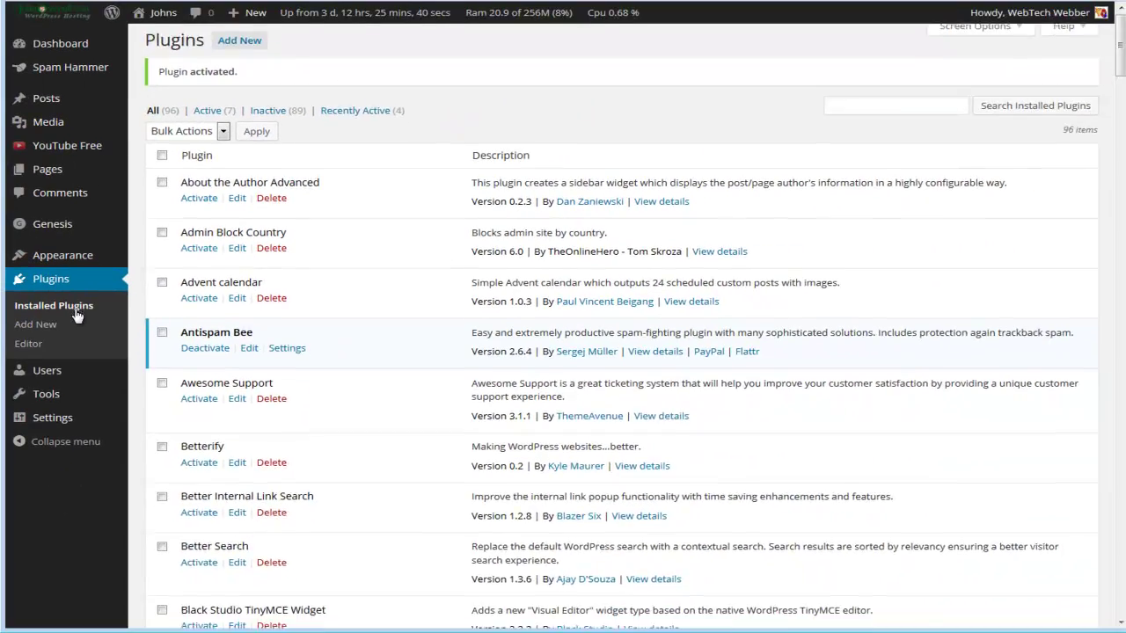
# Open the Stop Spammers plugin options and run the self check on the current IP address.
pyautogui.scroll(-2, 82, 319)
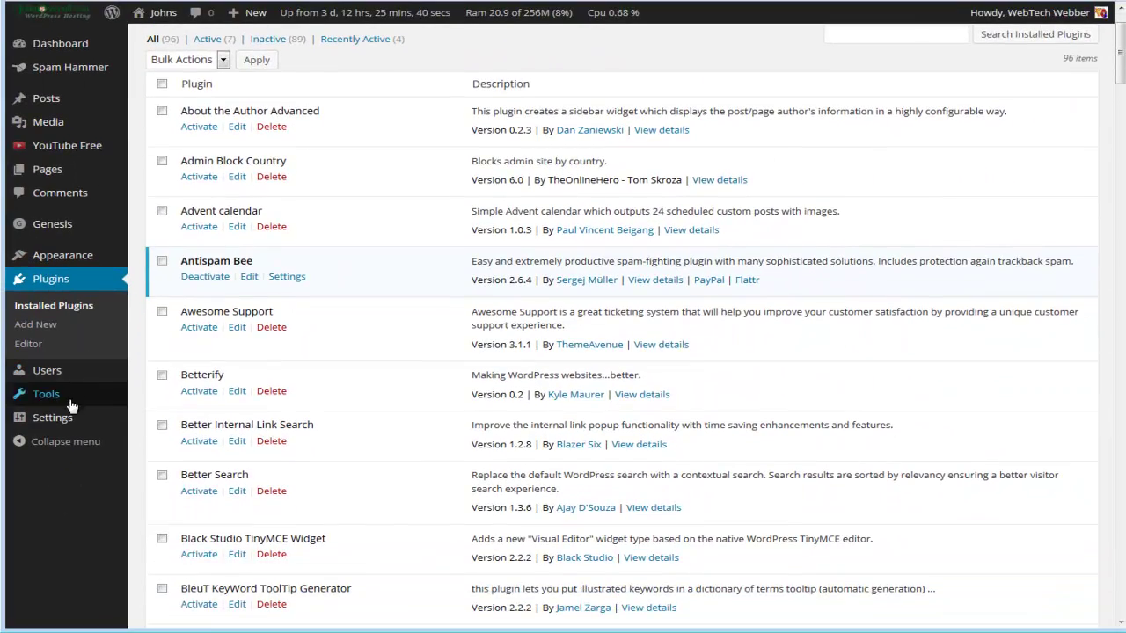
pyautogui.moveTo(53, 418)
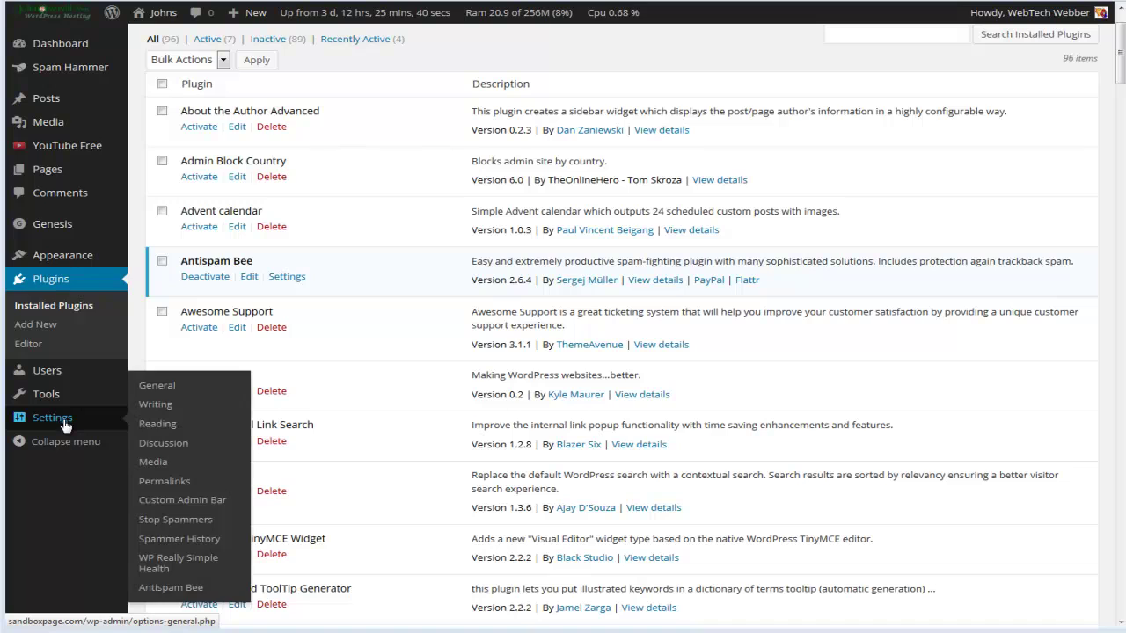
pyautogui.click(176, 525)
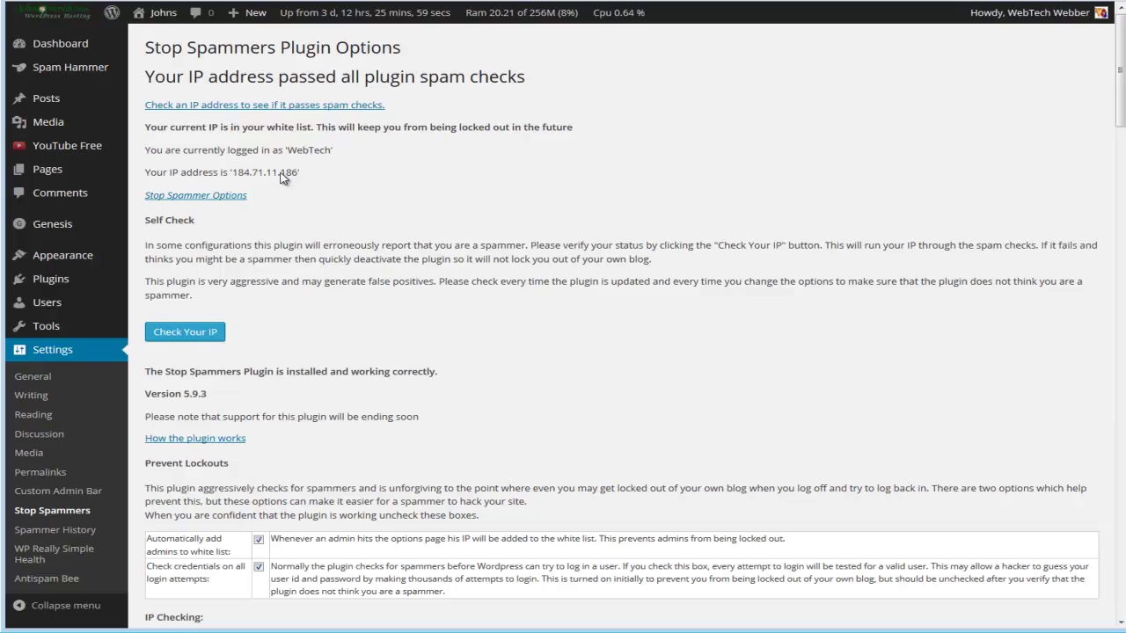
pyautogui.click(196, 332)
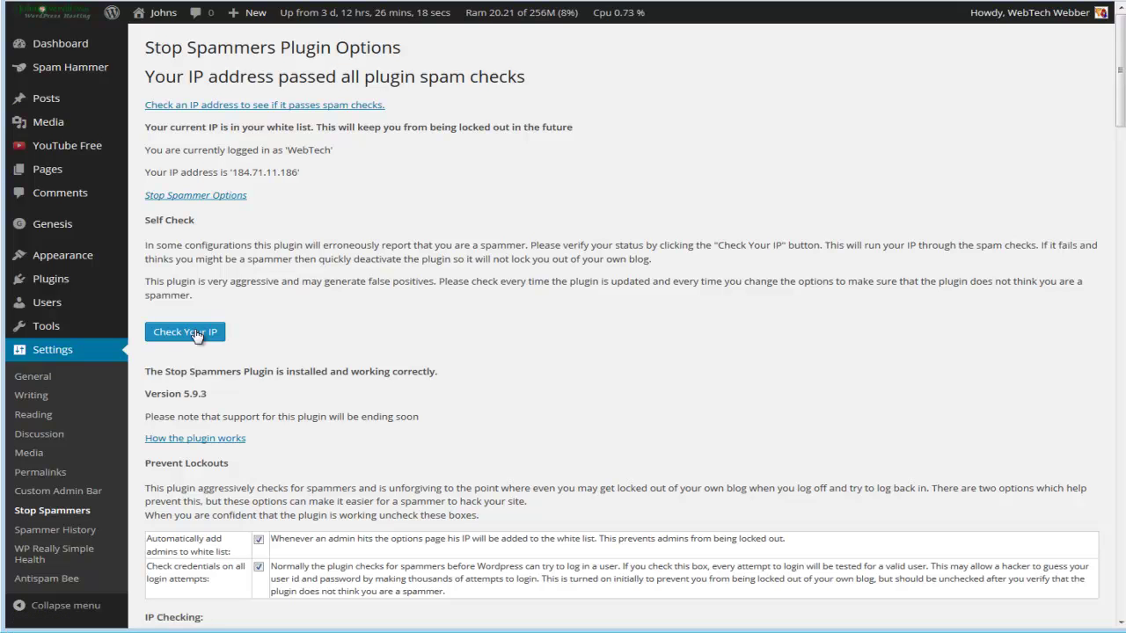
# Turn off checking credentials on all login attempts in the Prevent Lockouts settings.
pyautogui.scroll(-1, 330, 280)
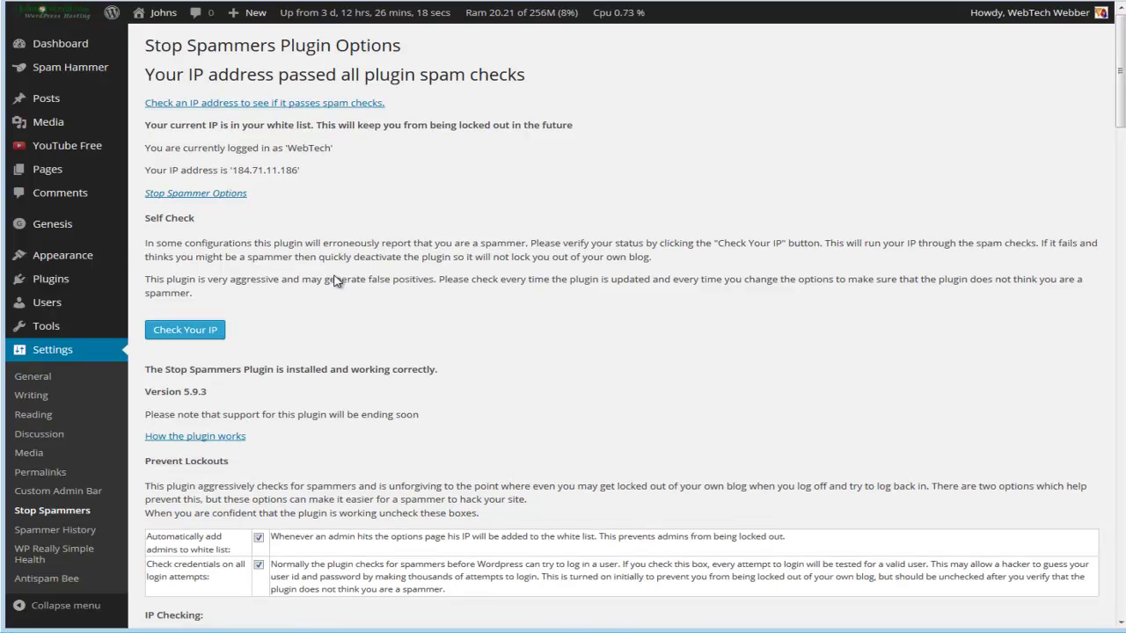
pyautogui.scroll(-1, 325, 272)
pyautogui.scroll(-1, 259, 207)
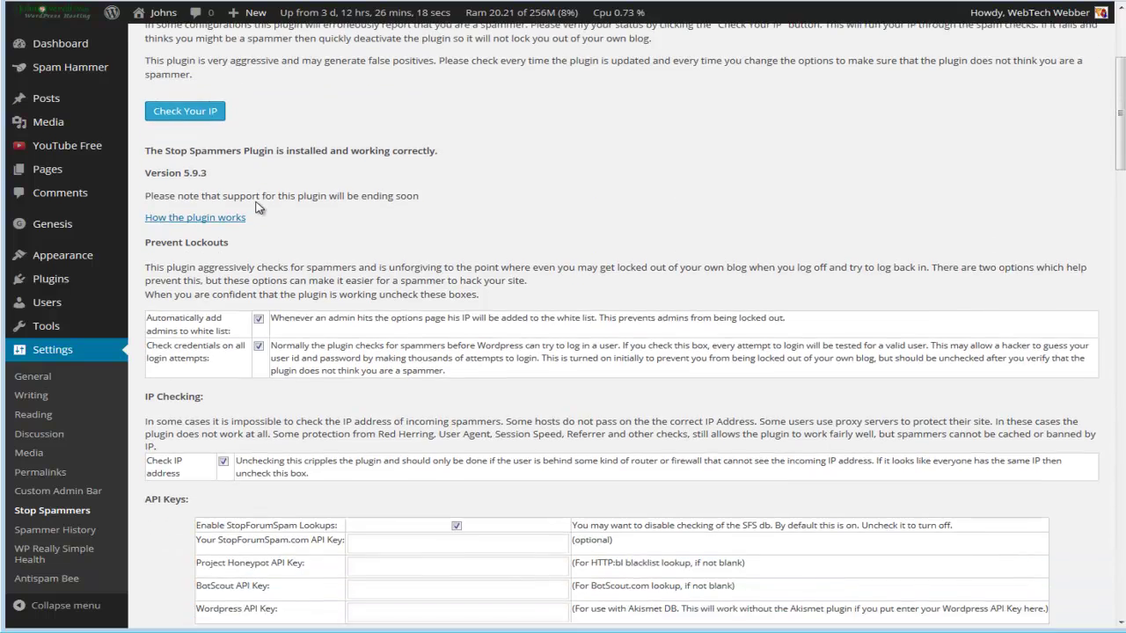
pyautogui.scroll(-1, 260, 207)
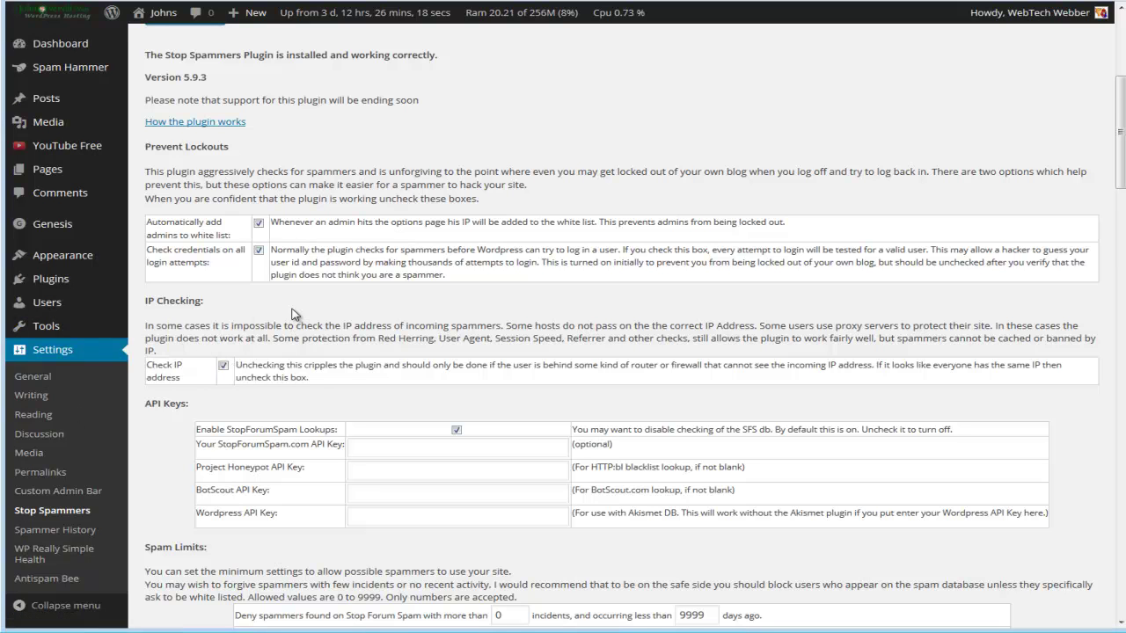
pyautogui.scroll(3, 294, 314)
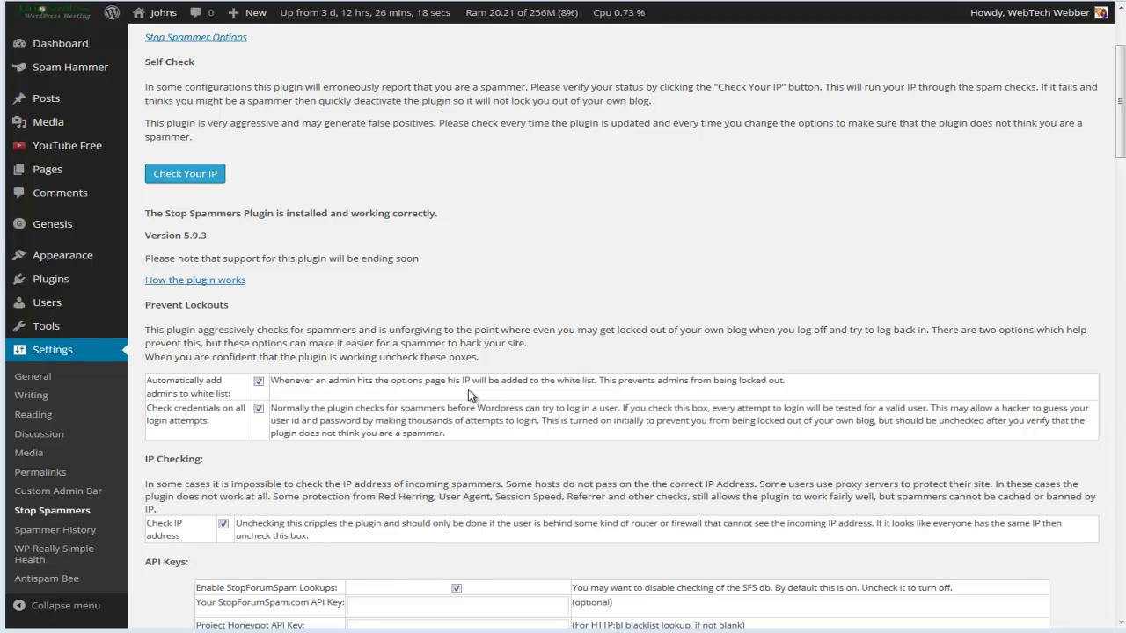
pyautogui.click(259, 410)
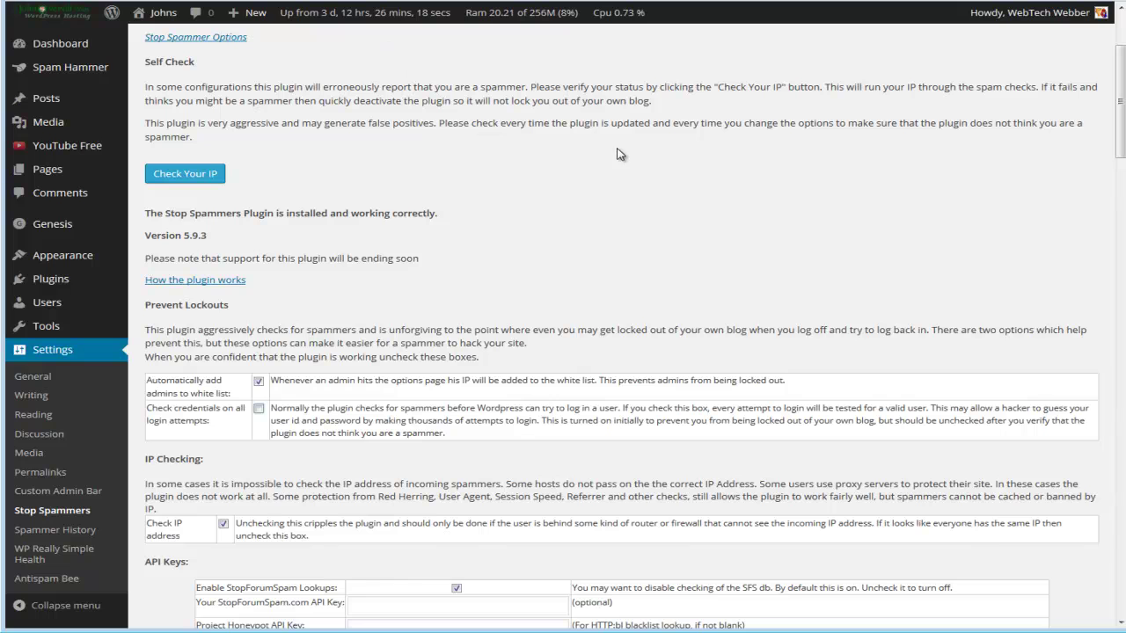
# Review the plugin's IP Checking, API Keys, Spam Limits and Other Checks settings.
pyautogui.scroll(-3, 642, 200)
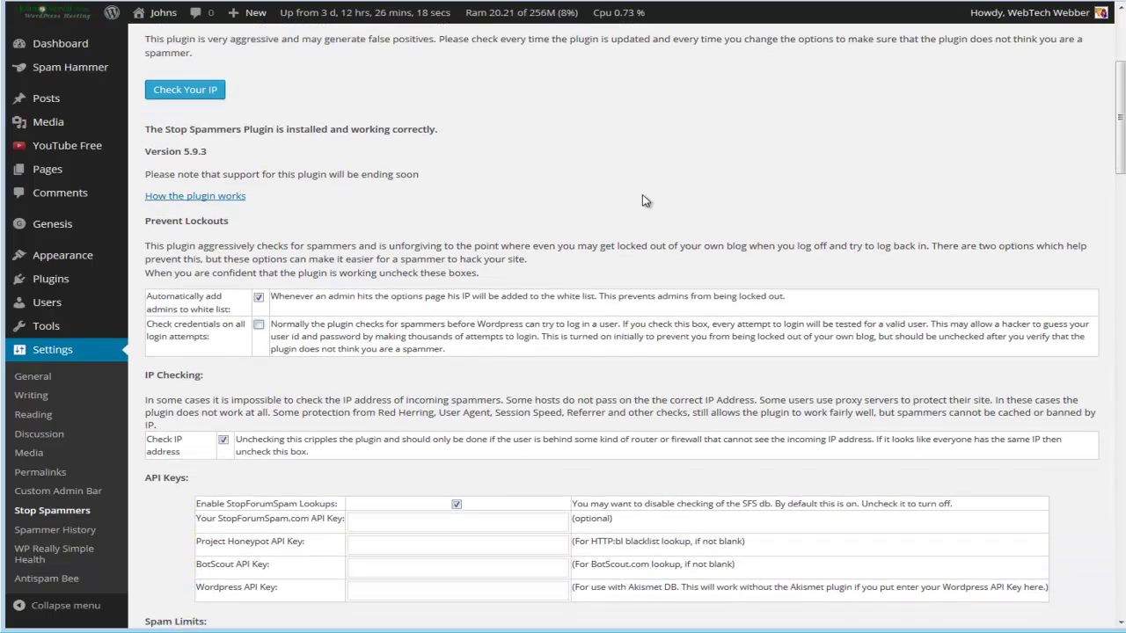
pyautogui.scroll(-1, 630, 193)
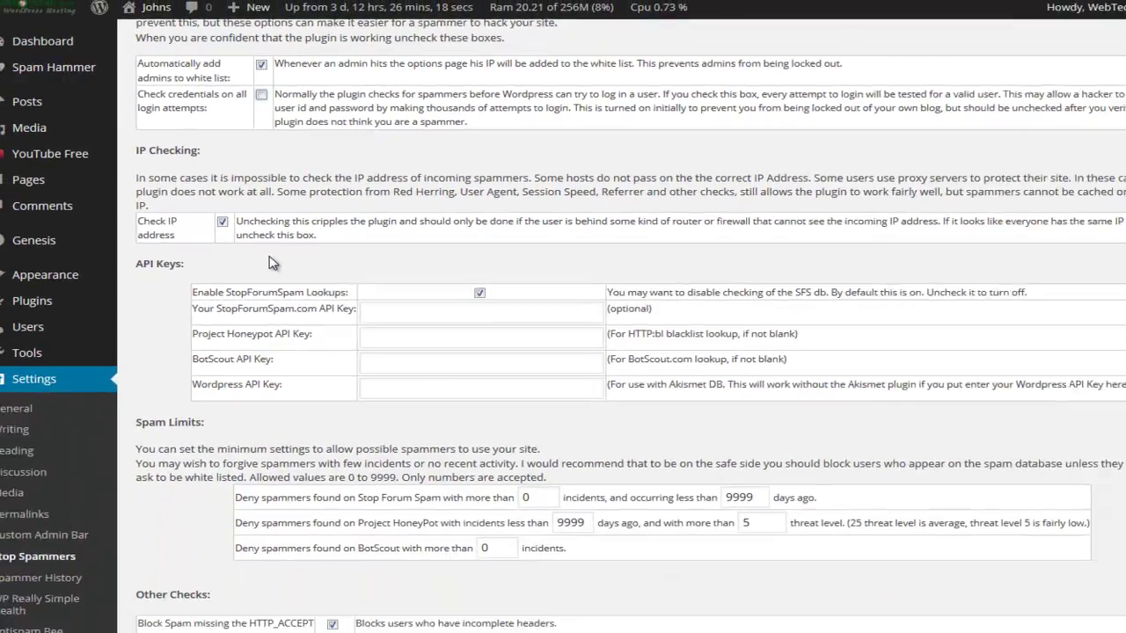
pyautogui.scroll(-1, 268, 244)
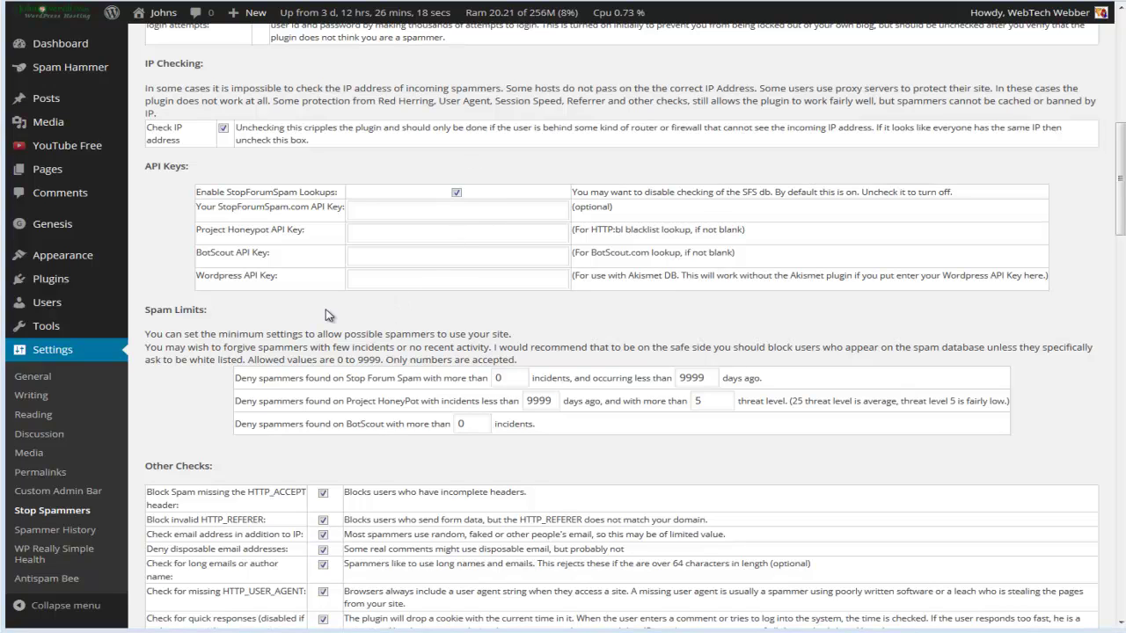
pyautogui.scroll(-2, 308, 308)
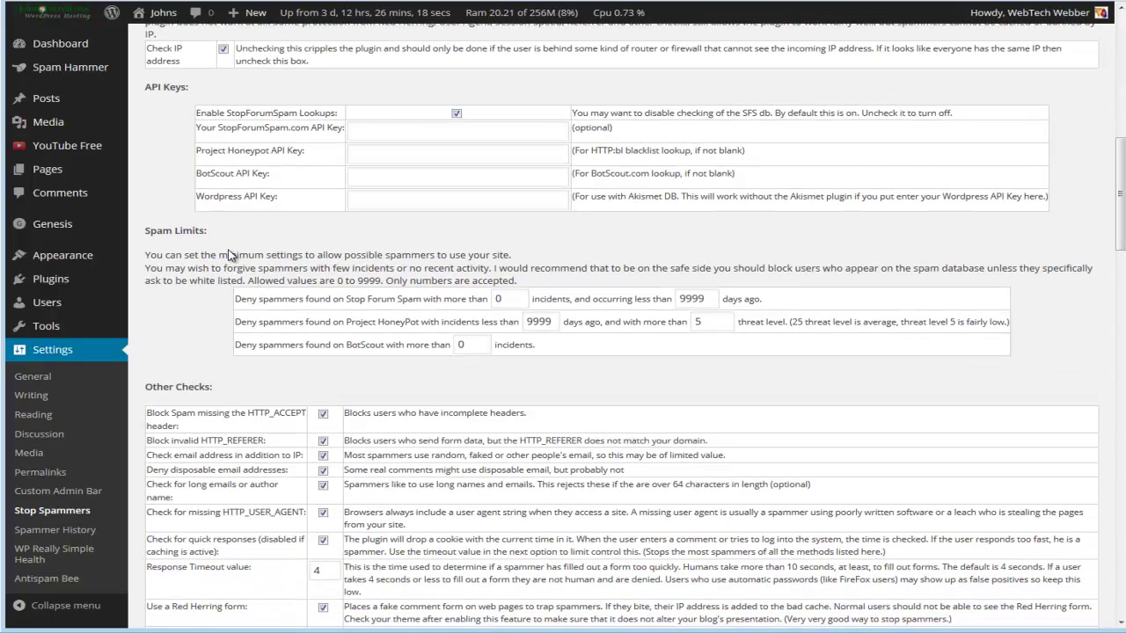
pyautogui.scroll(-2, 351, 260)
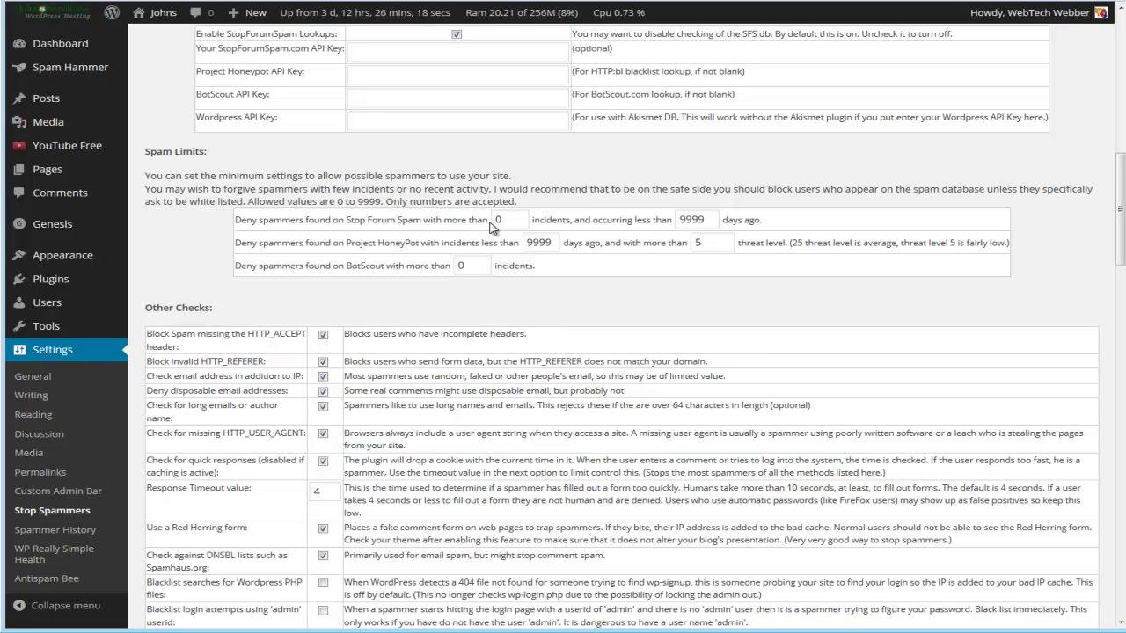
pyautogui.scroll(-3, 466, 299)
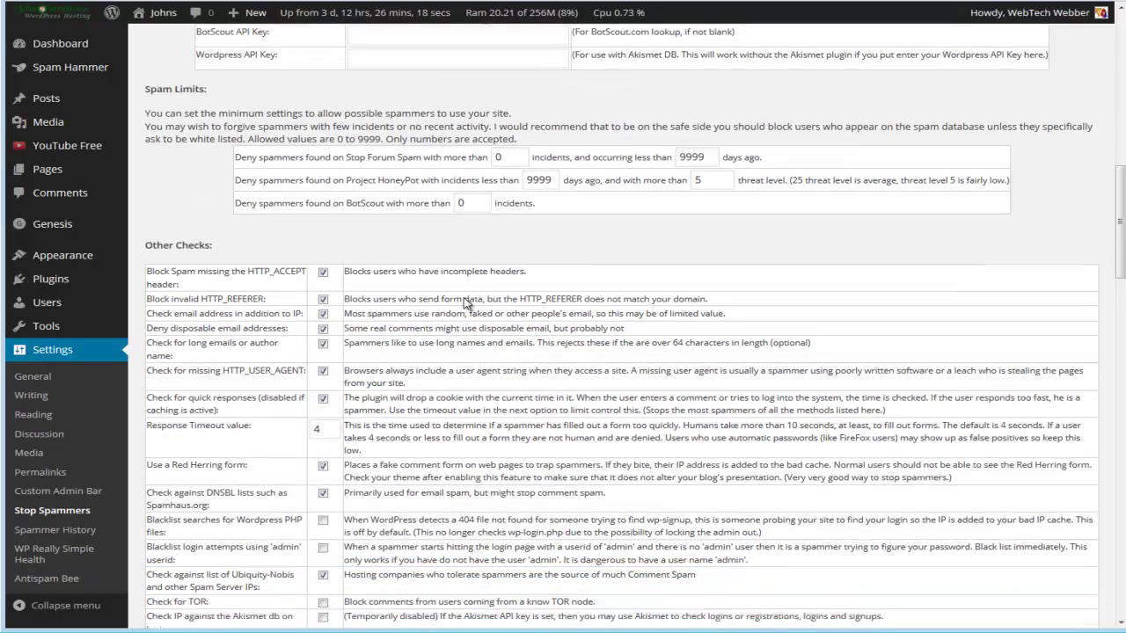
pyautogui.scroll(-2, 466, 303)
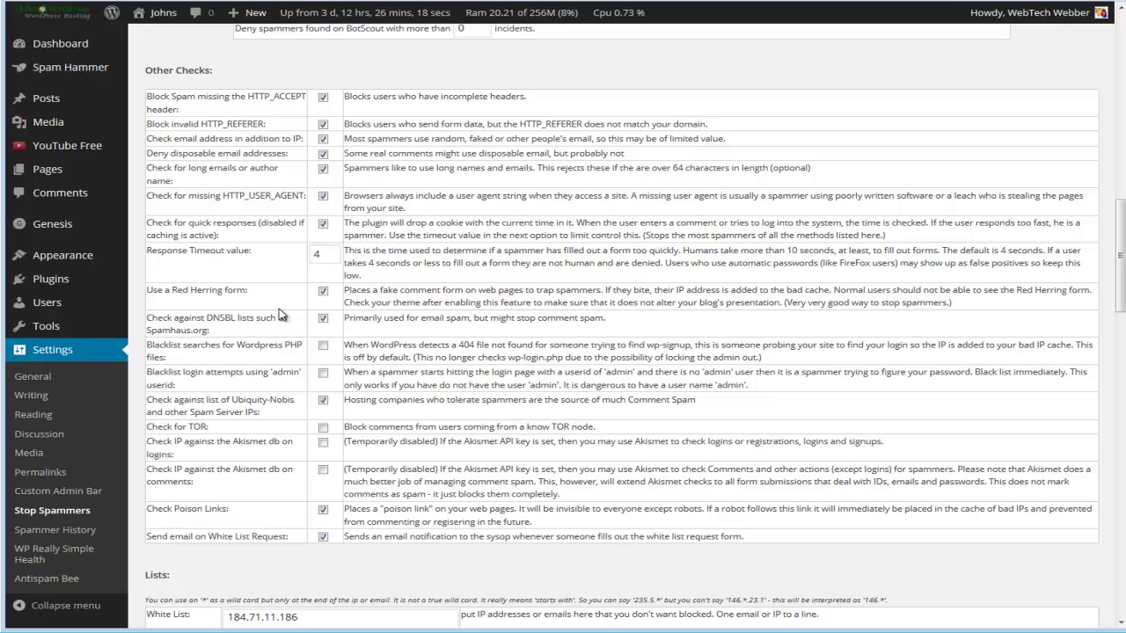
# Enable blacklisting of searches for WordPress PHP files and of login attempts using 'admin', plus the check for TOR.
pyautogui.scroll(-1, 264, 297)
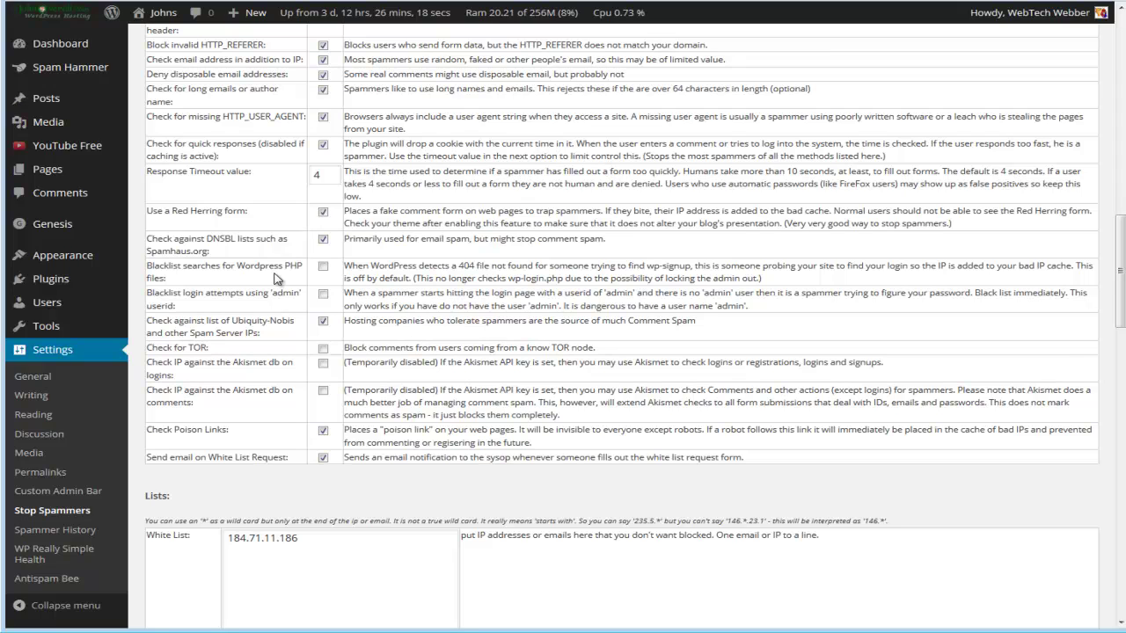
pyautogui.click(323, 266)
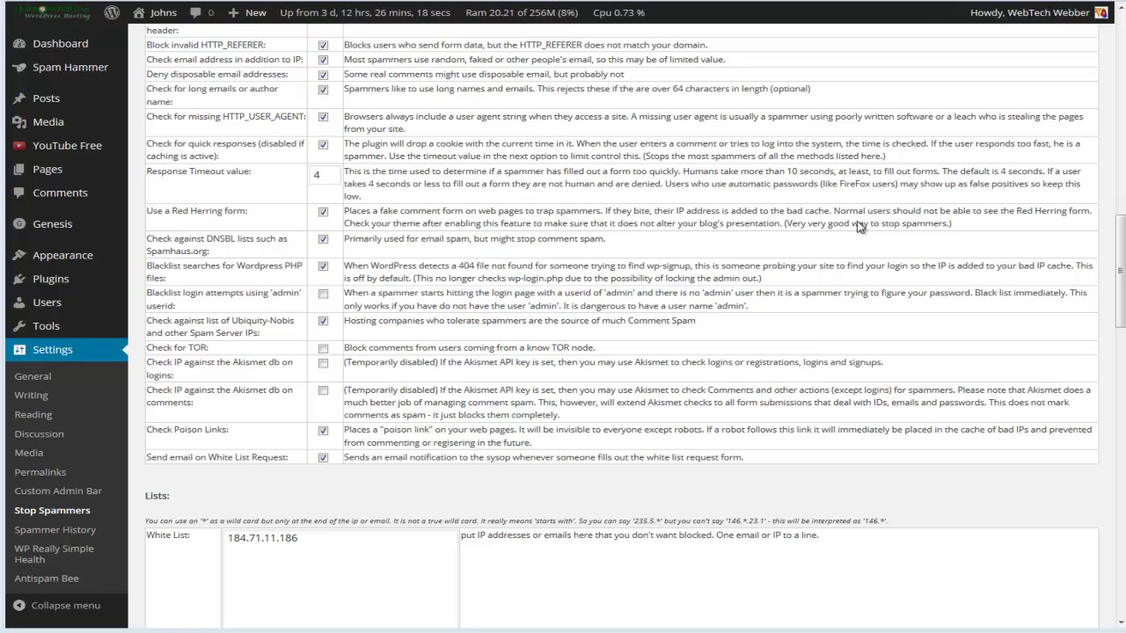
pyautogui.click(323, 295)
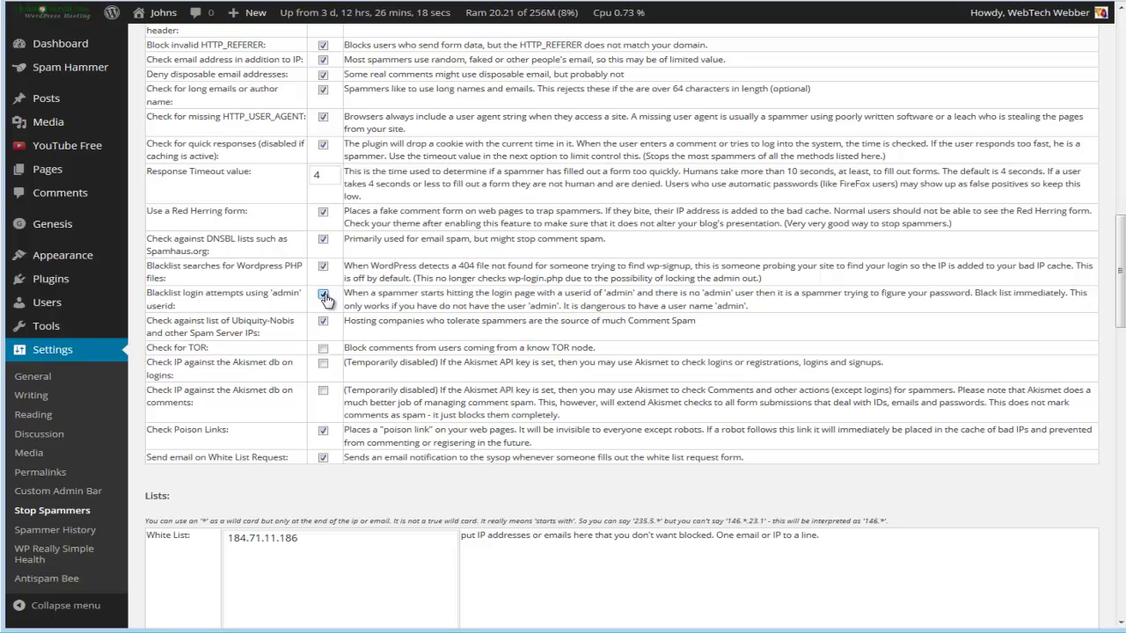
pyautogui.click(323, 350)
# Examine the White List, Black List, Blocked Email Domains and Blocked TLDs entries in the Lists section.
pyautogui.scroll(-2, 428, 389)
pyautogui.scroll(-5, 429, 384)
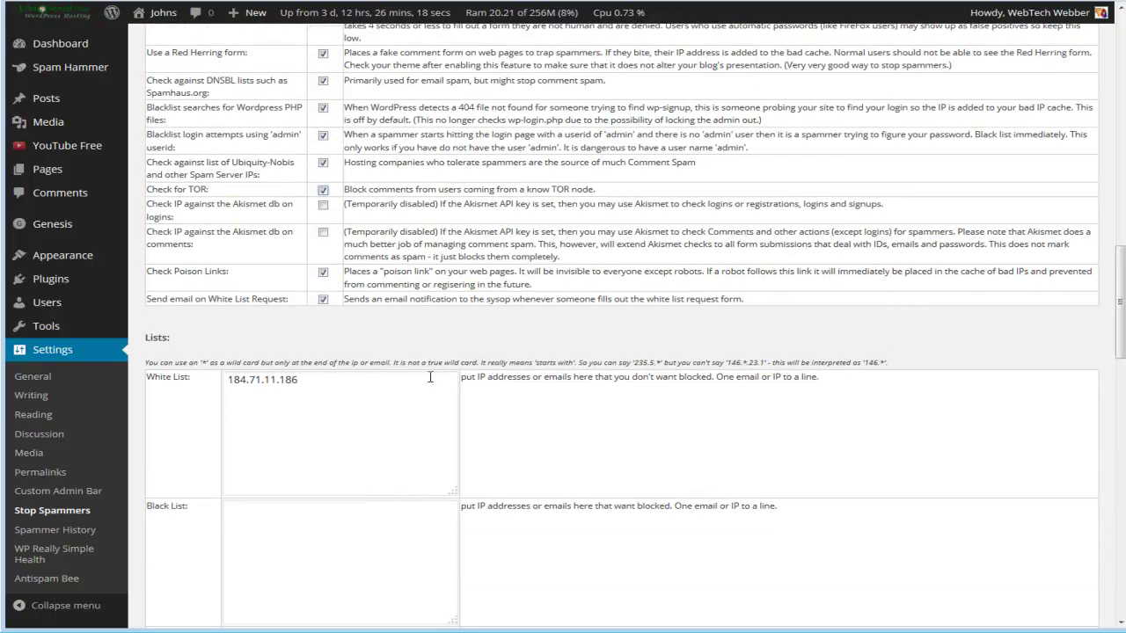
pyautogui.scroll(-4, 431, 376)
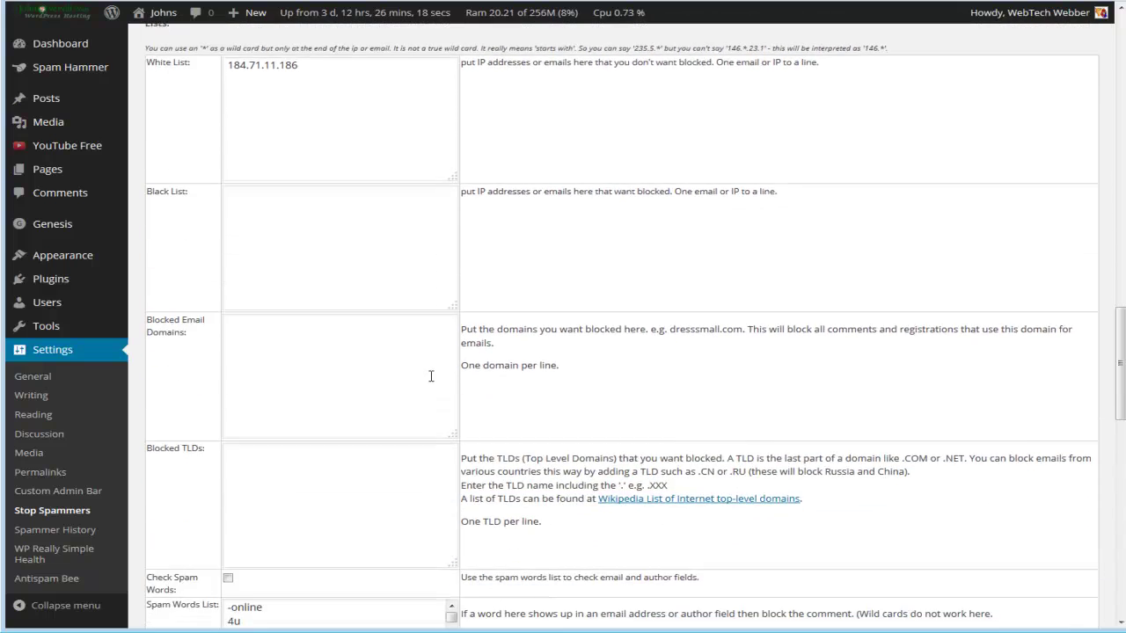
pyautogui.scroll(2, 365, 372)
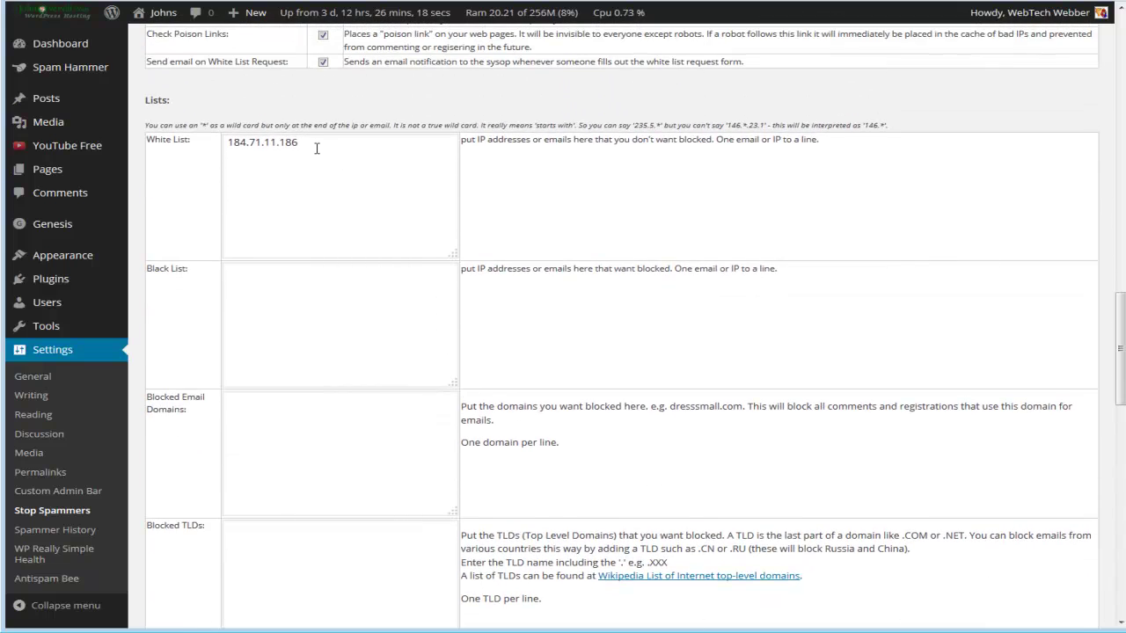
pyautogui.moveTo(317, 148); pyautogui.dragTo(225, 145)
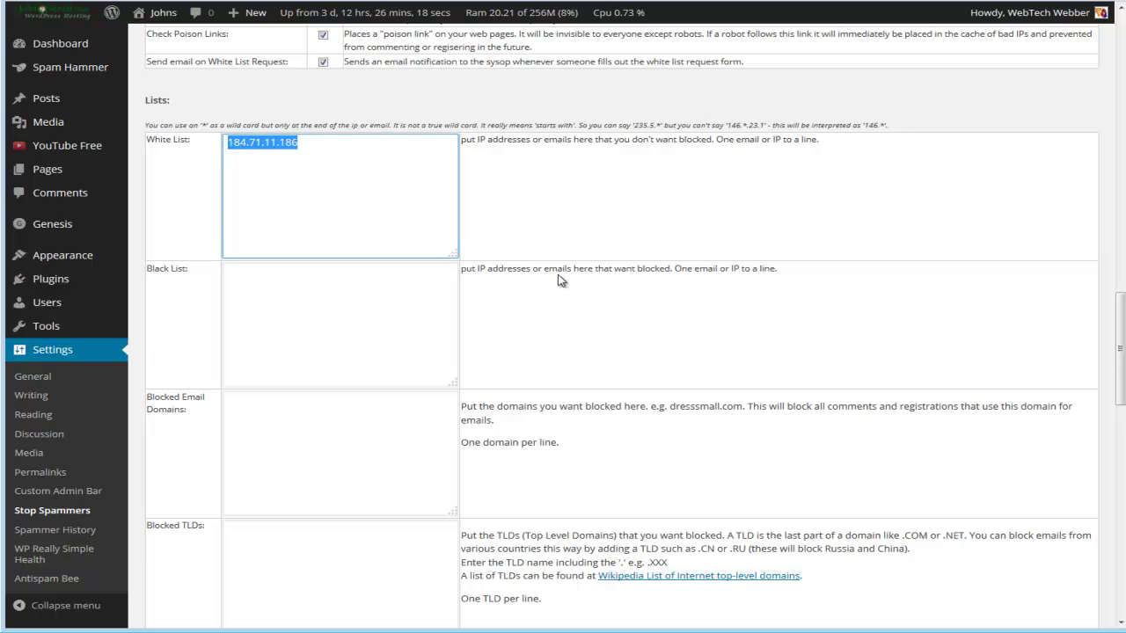
pyautogui.scroll(-1, 555, 277)
pyautogui.scroll(-1, 535, 278)
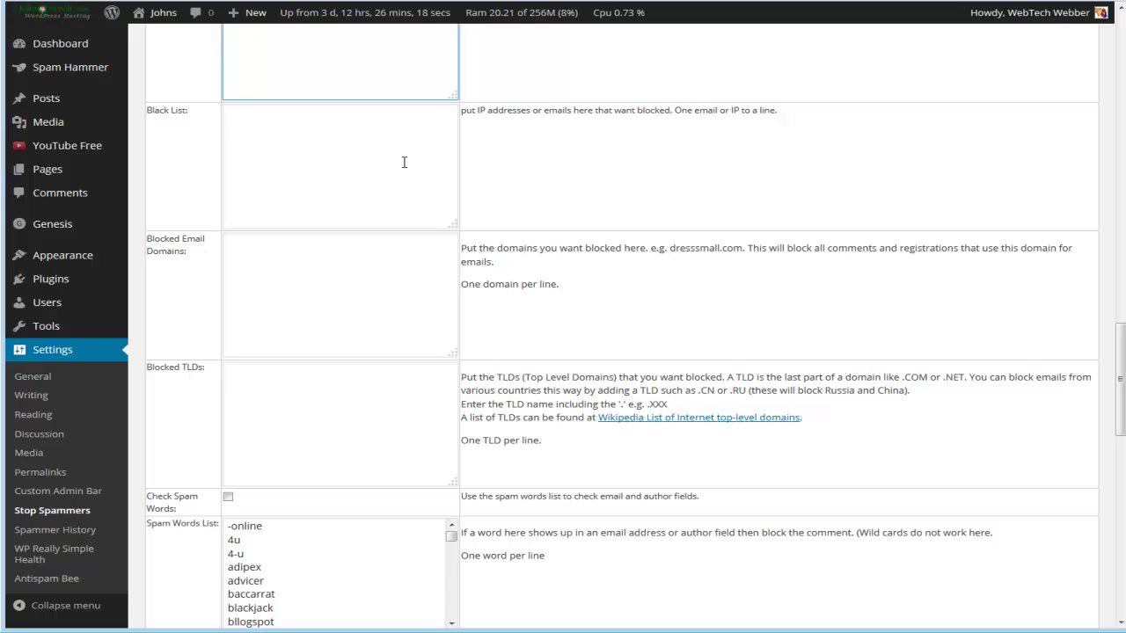
pyautogui.click(379, 256)
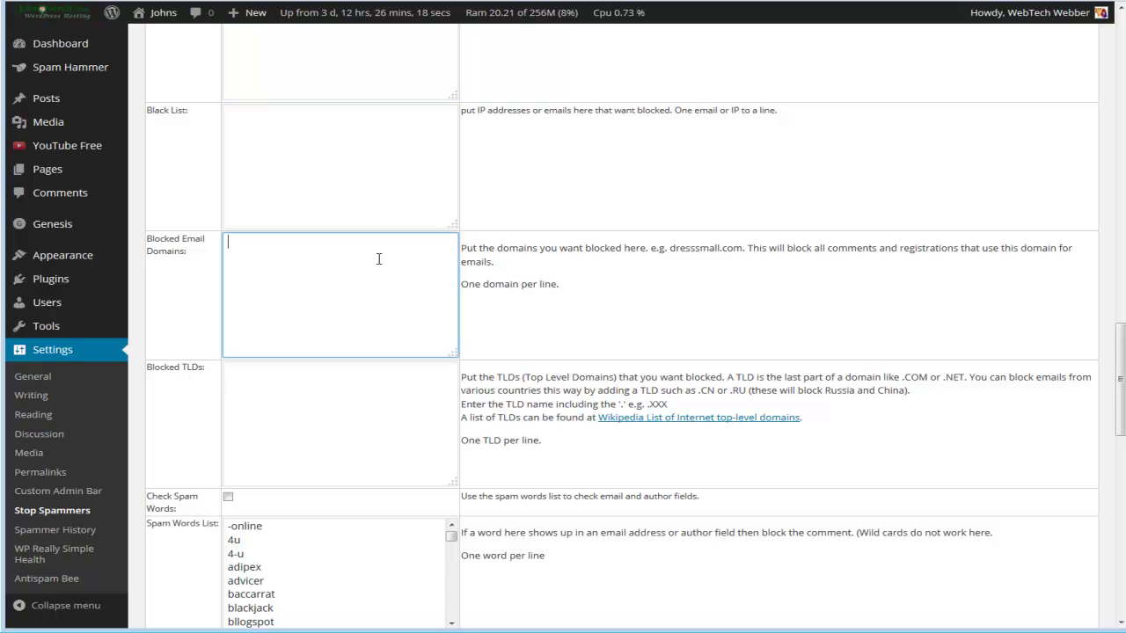
pyautogui.scroll(-1, 378, 258)
pyautogui.scroll(-2, 379, 257)
pyautogui.click(377, 256)
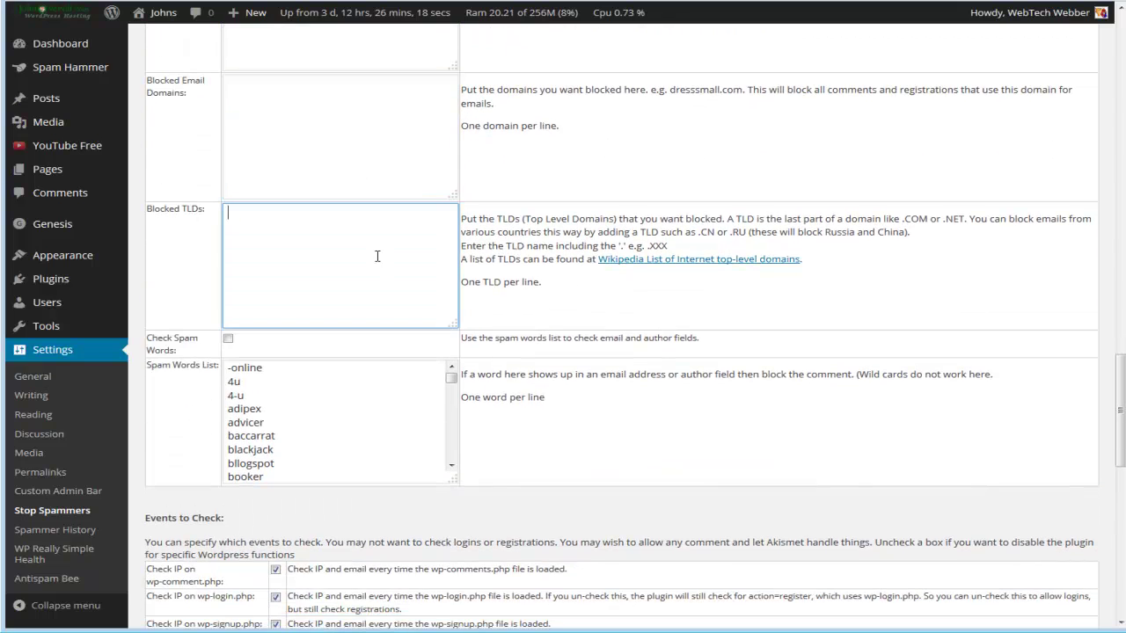
# Enable Check Spam Words and look through the Spam Words List.
pyautogui.scroll(-2, 377, 256)
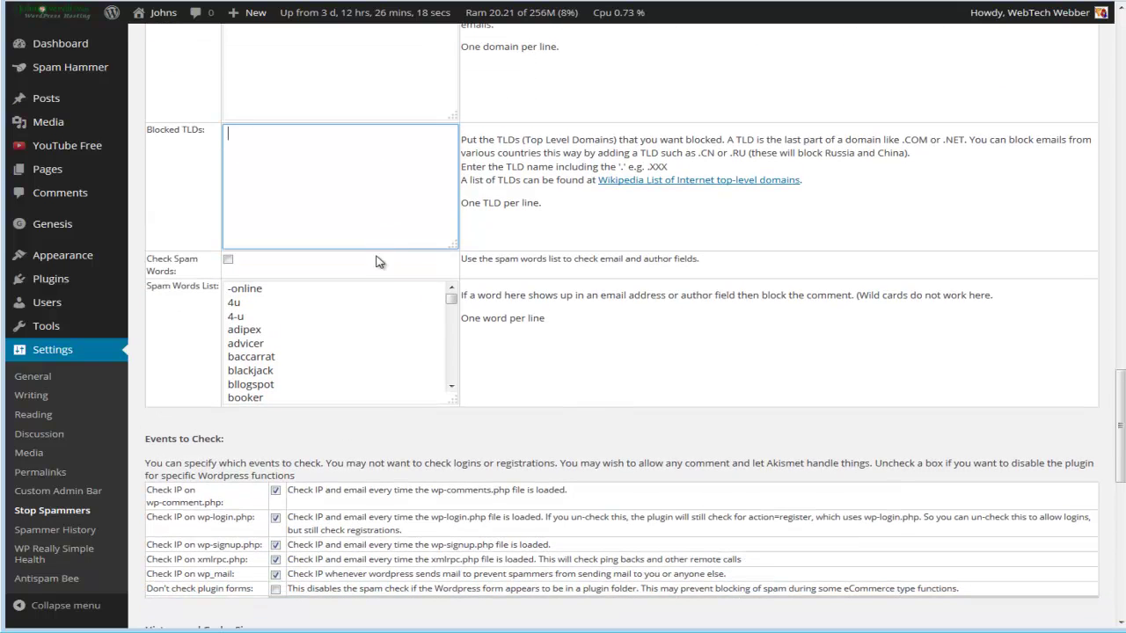
pyautogui.click(228, 260)
pyautogui.scroll(-10, 299, 331)
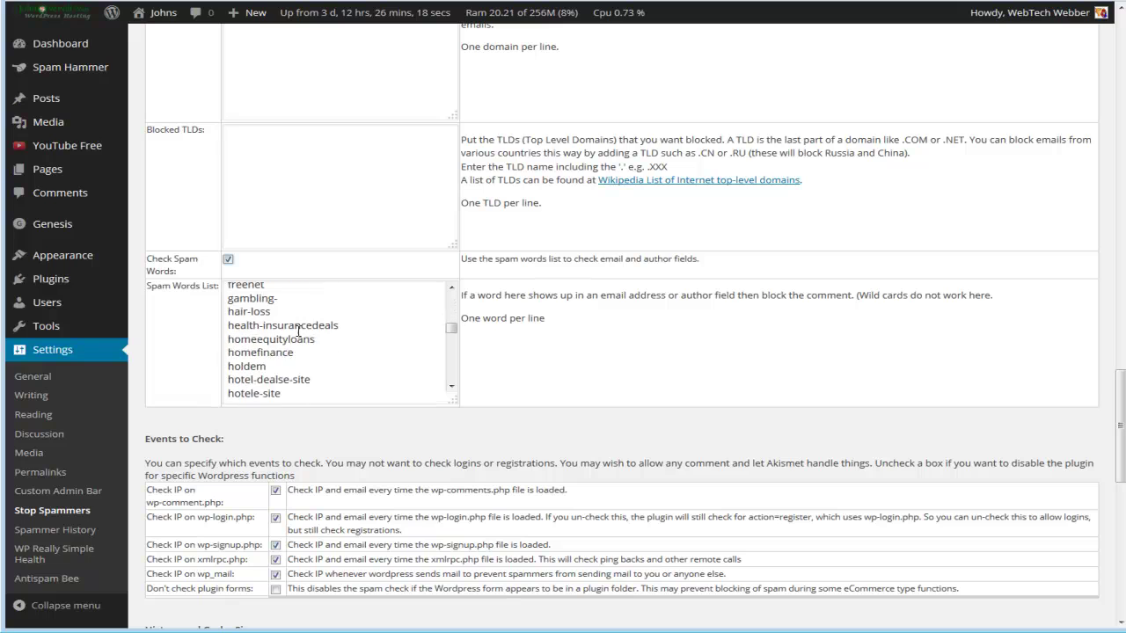
# Read through the remaining entries of the Spam Words List down to its end.
pyautogui.scroll(-10, 299, 331)
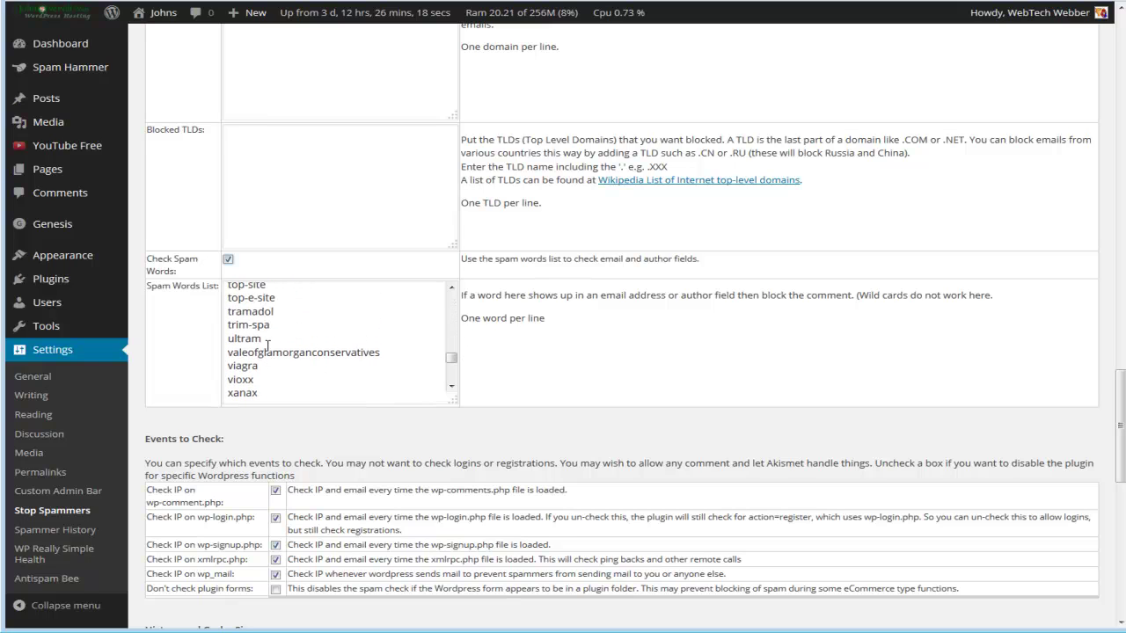
pyautogui.scroll(-2, 273, 316)
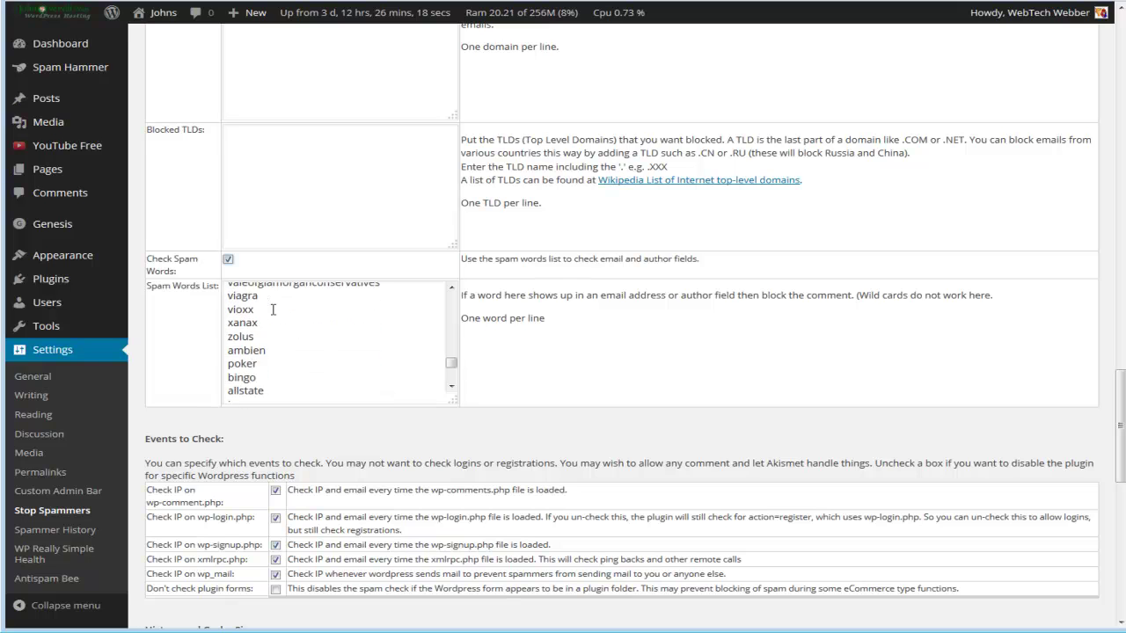
pyautogui.scroll(-6, 273, 310)
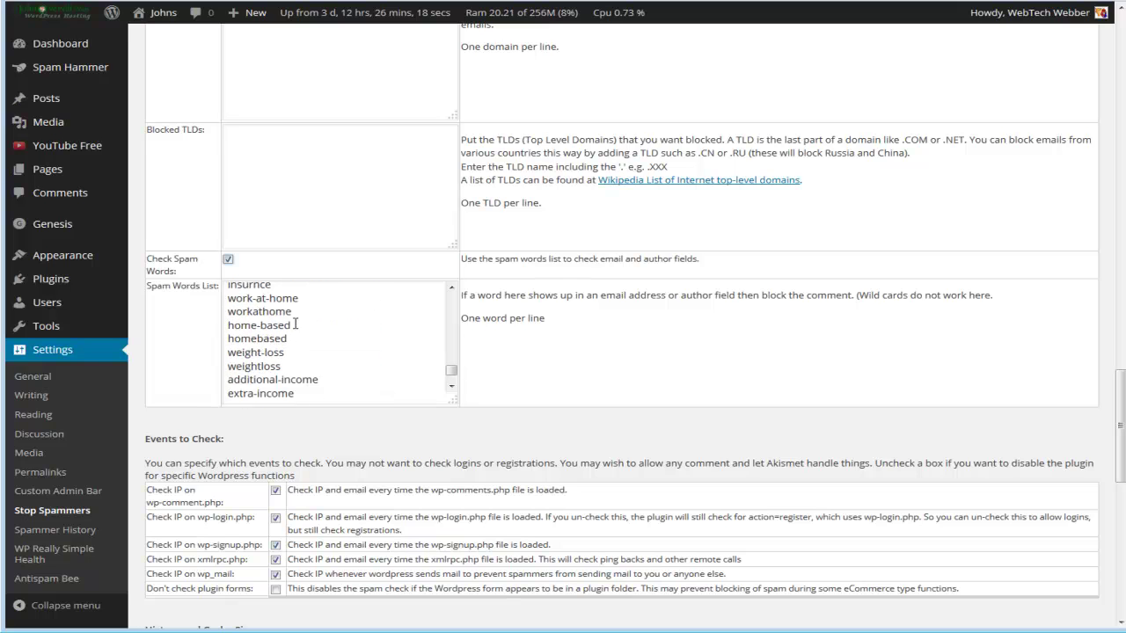
pyautogui.scroll(-2, 300, 313)
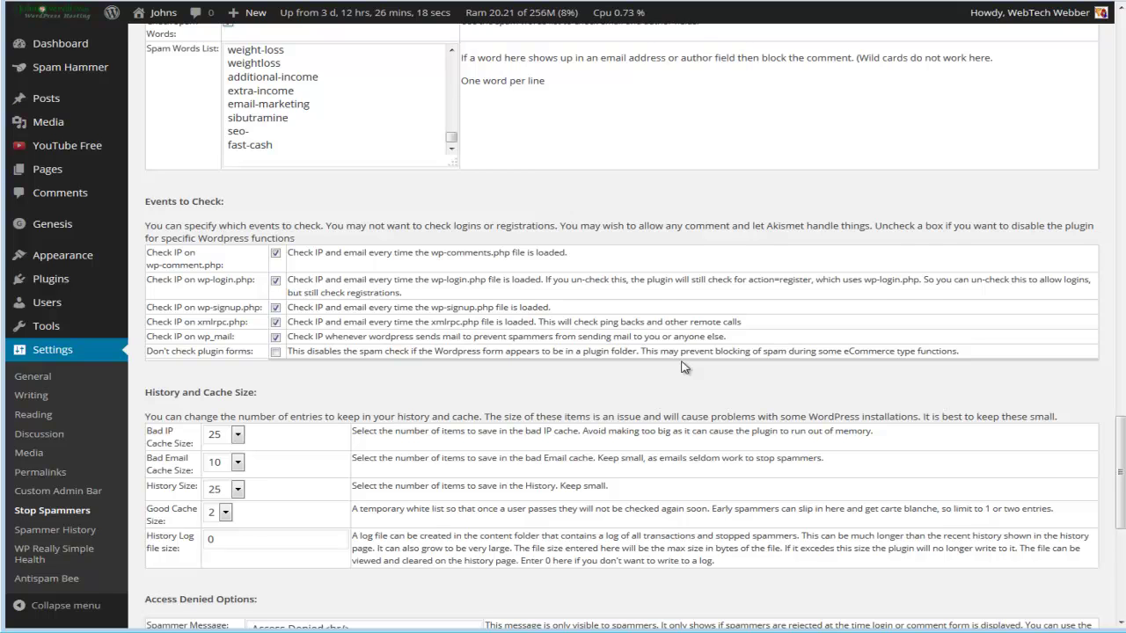
# Go through the Events to Check, History and Cache Size and Access Denied Options sections, and save the plugin settings.
pyautogui.scroll(-3, 684, 368)
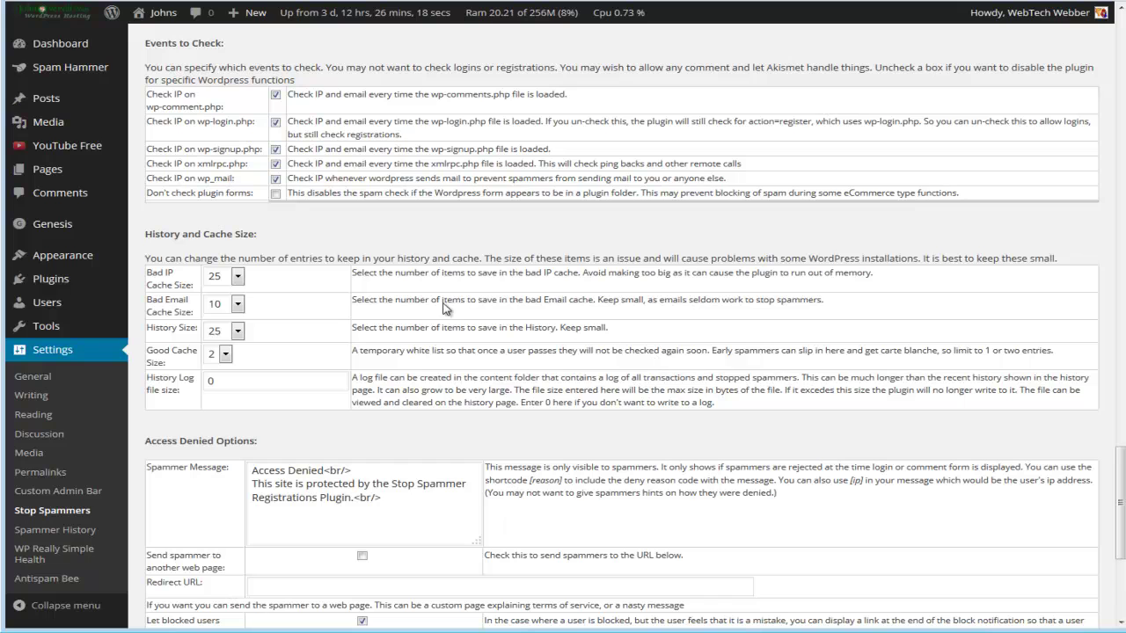
pyautogui.scroll(-5, 356, 307)
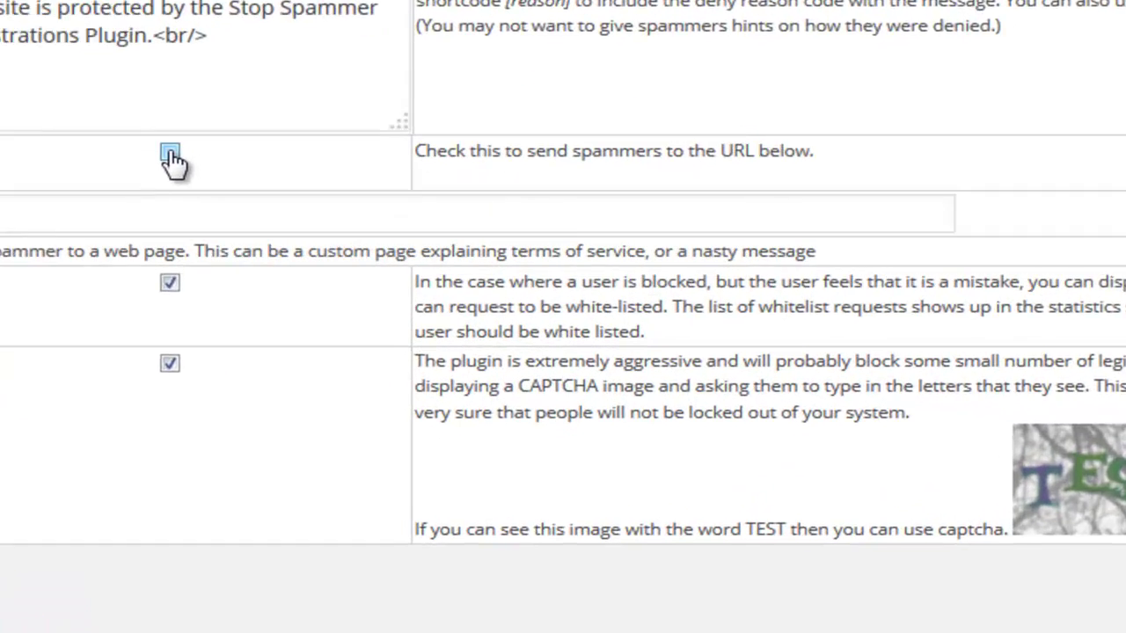
pyautogui.click(115, 108)
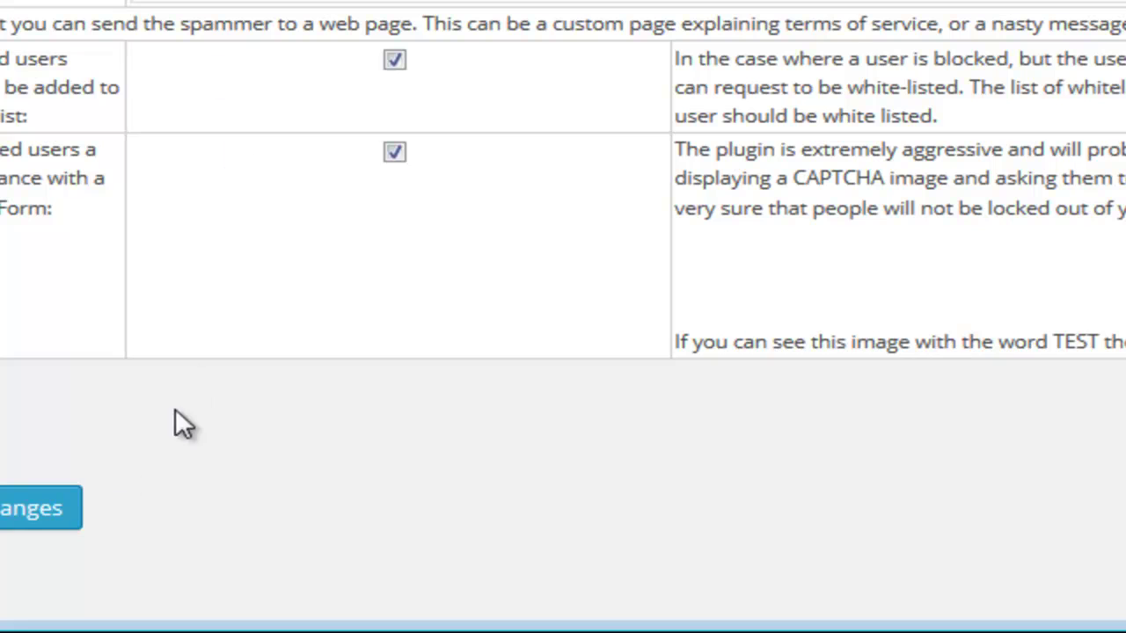
pyautogui.click(10, 508)
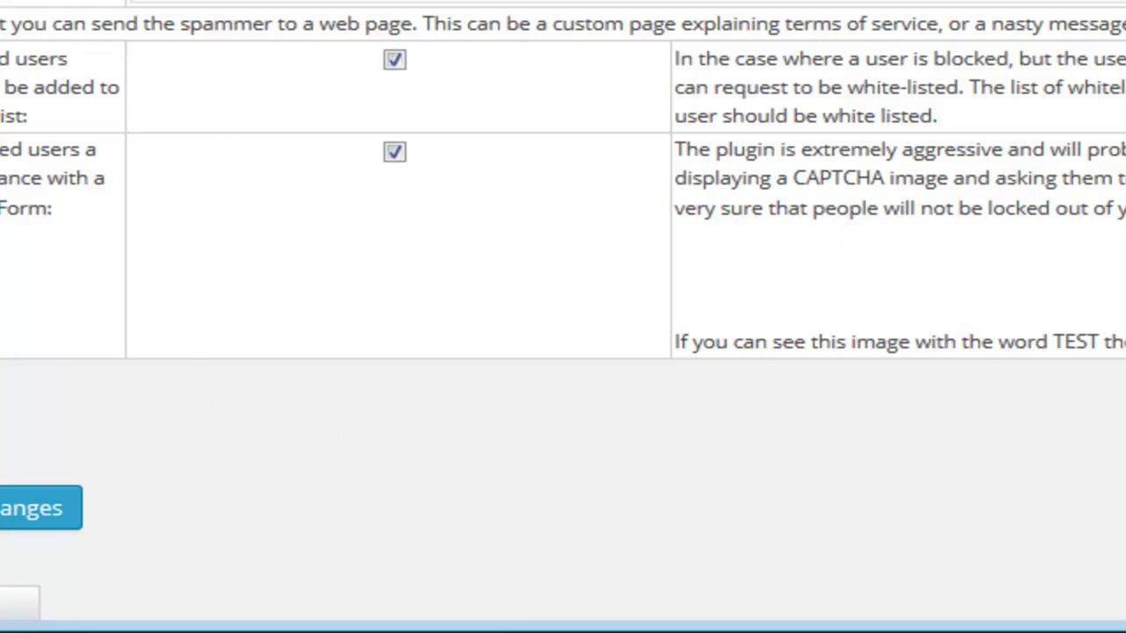